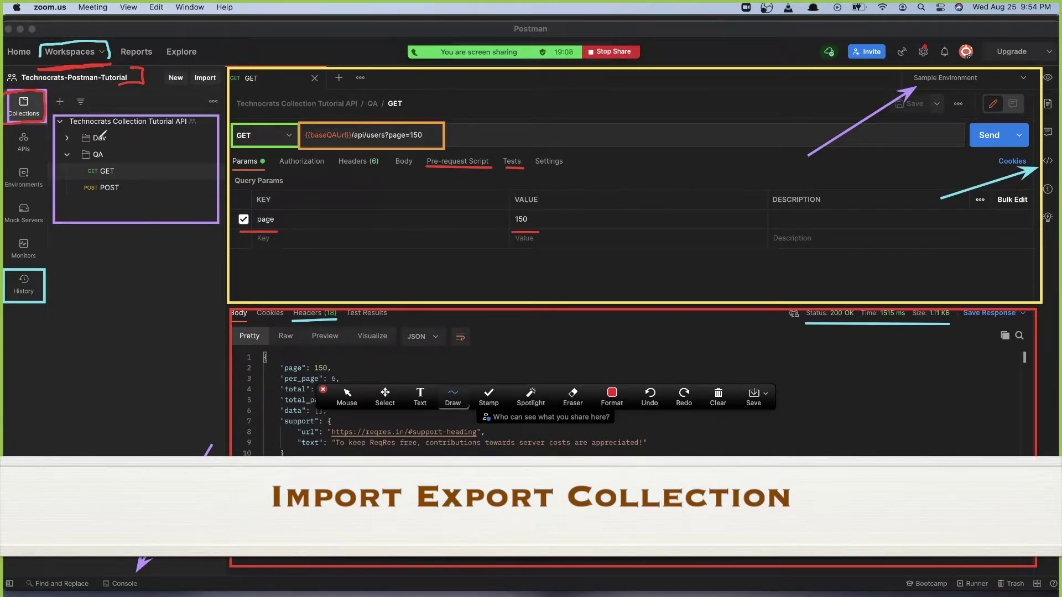
Step: Mark the Dev and QA folders and the GET and POST requests in the collection with red freehand strokes
mouse_move(87, 146)
left_mouse_down()
mouse_move(106, 145)
mouse_move(104, 160)
left_mouse_up()
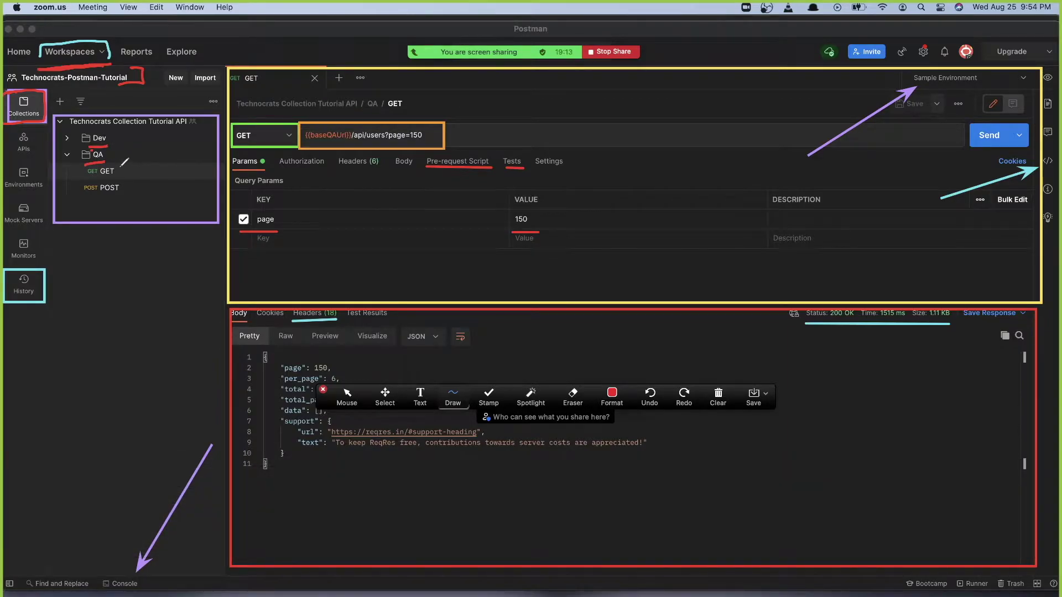
left_click_drag(117, 160, 124, 193)
left_click_drag(115, 172, 159, 171)
mouse_move(125, 186)
left_mouse_down()
mouse_move(156, 179)
mouse_move(136, 193)
left_mouse_up()
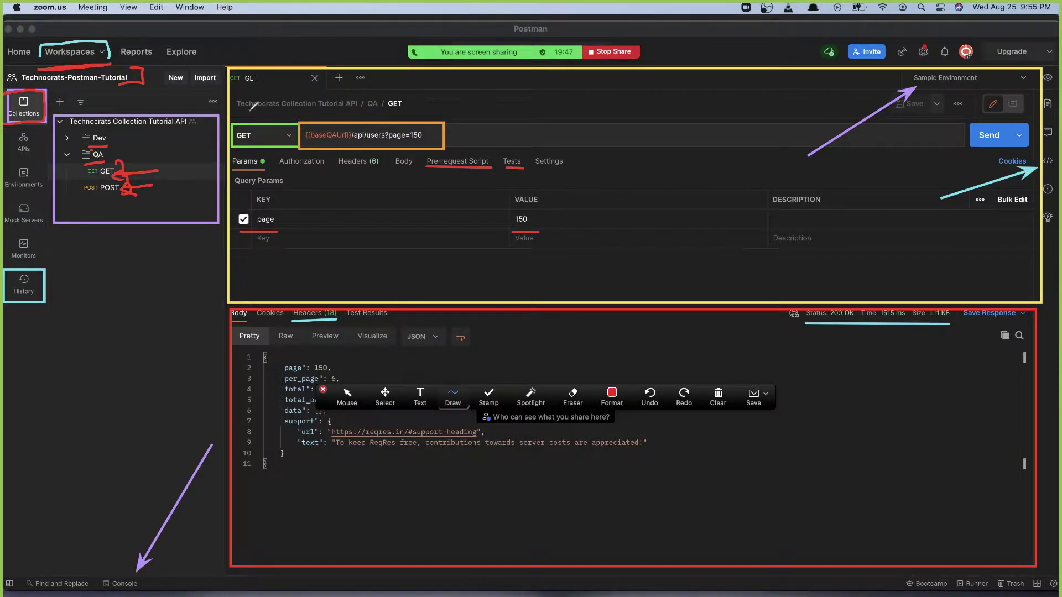
Step: Annotate the GET method, base URL variable, Params section and page parameter in red, and close the annotation tools
left_click_drag(241, 114, 259, 112)
mouse_move(445, 114)
left_mouse_down()
mouse_move(407, 134)
mouse_move(424, 134)
left_mouse_up()
key("super+z")
mouse_move(233, 147)
left_mouse_down()
mouse_move(274, 161)
mouse_move(250, 170)
mouse_move(234, 157)
left_mouse_up()
left_click_drag(257, 227, 277, 226)
left_click_drag(306, 143, 349, 143)
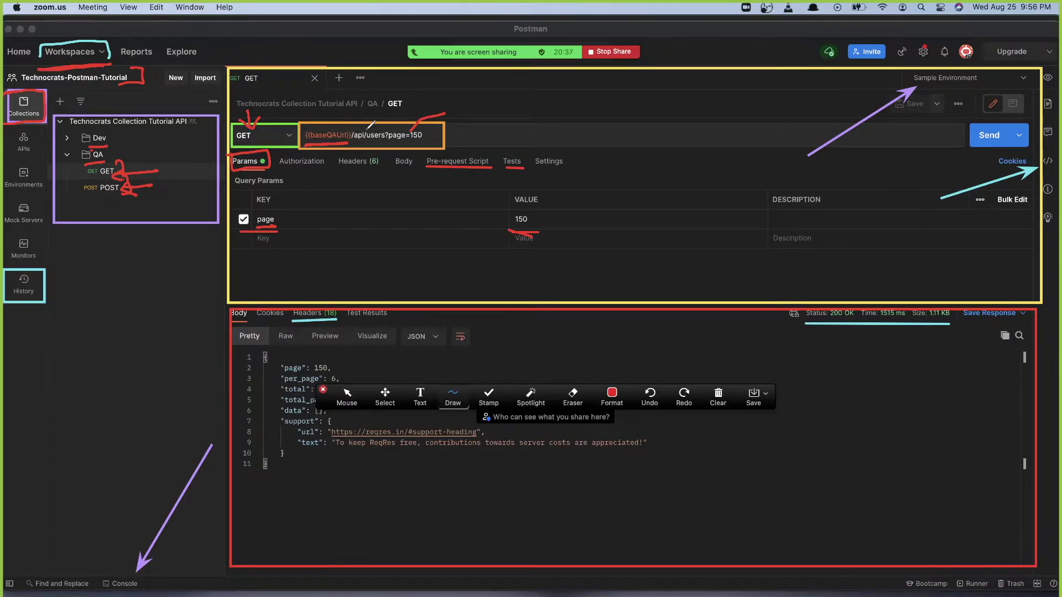
left_click(324, 390)
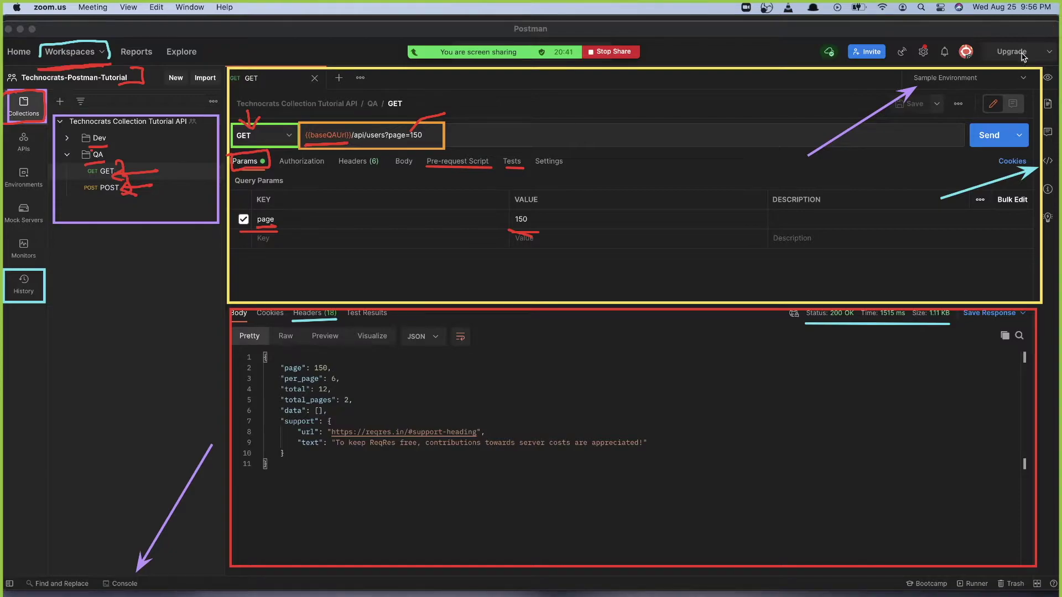
Step: View the Sample Environment variables and highlight the initial value of baseQAUrl
left_click(974, 87)
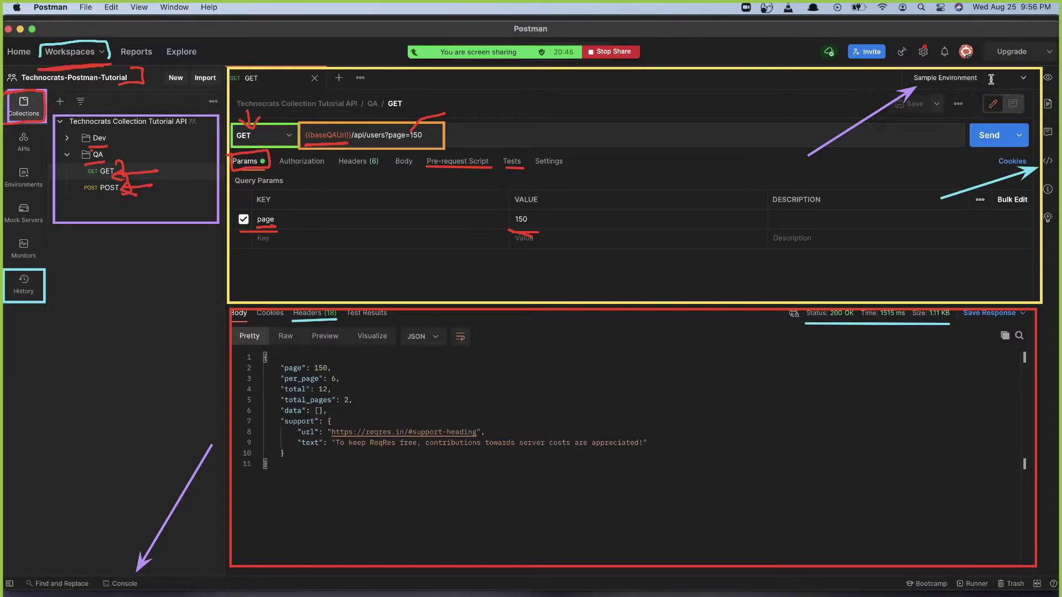
left_click(1054, 76)
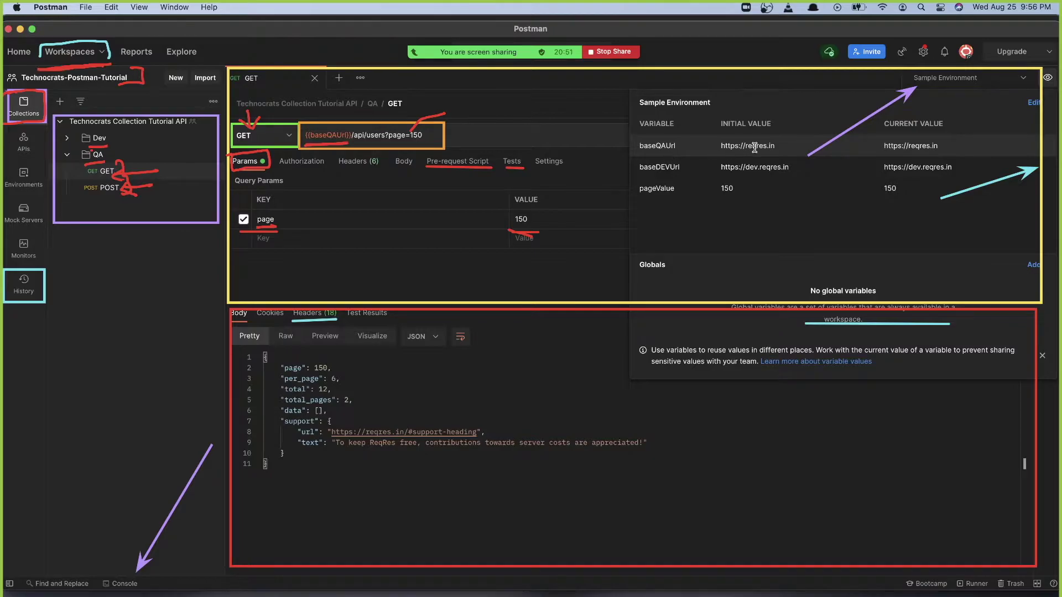
left_click_drag(729, 146, 779, 149)
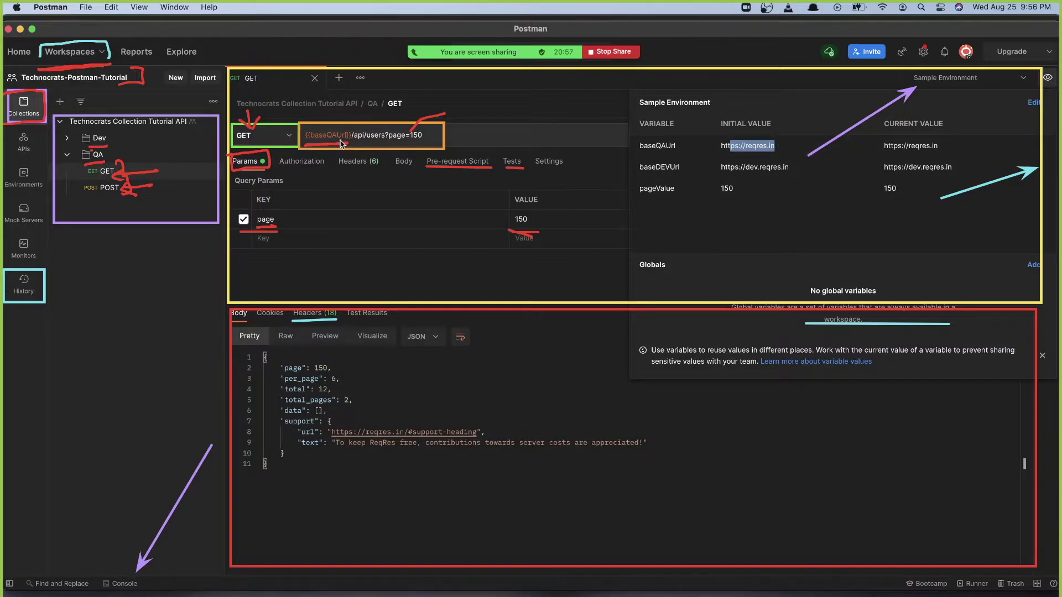
mouse_move(342, 135)
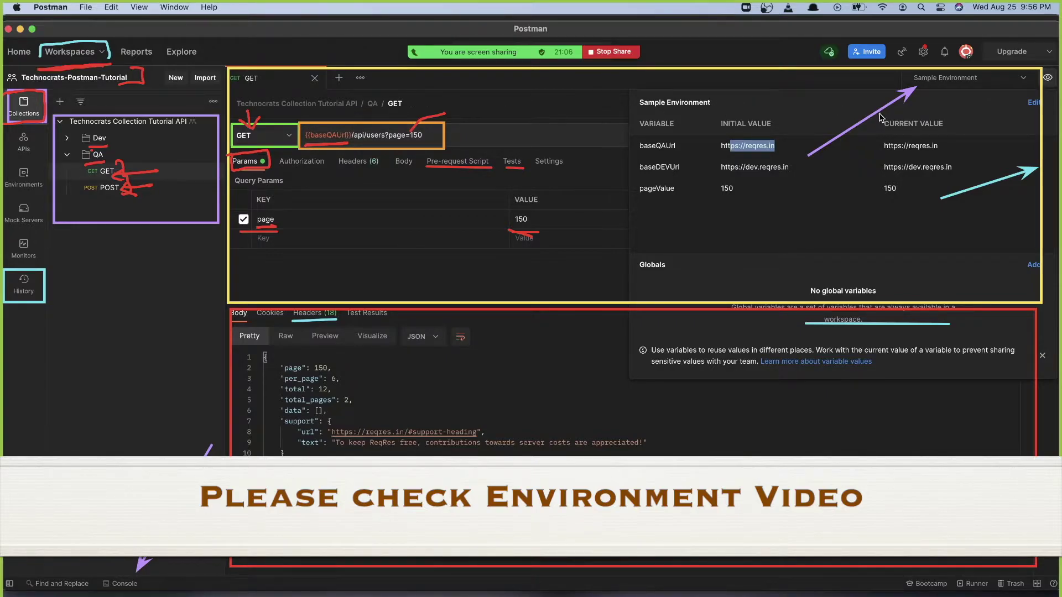
left_click(864, 84)
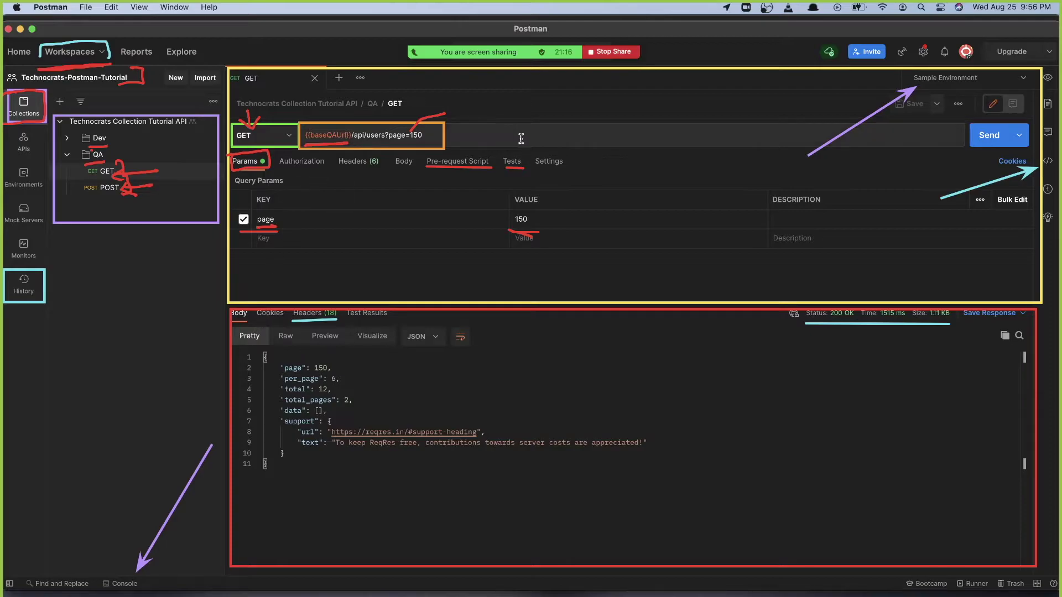
Step: Send the GET request and examine the response body, status, time and size details
left_click(979, 133)
left_click_drag(264, 357, 285, 465)
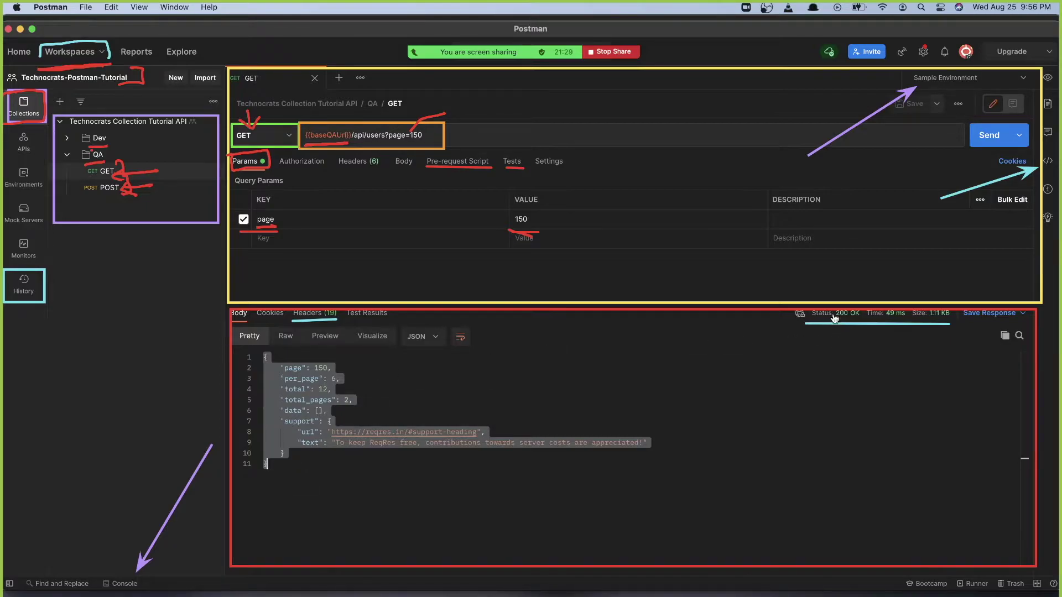
mouse_move(833, 319)
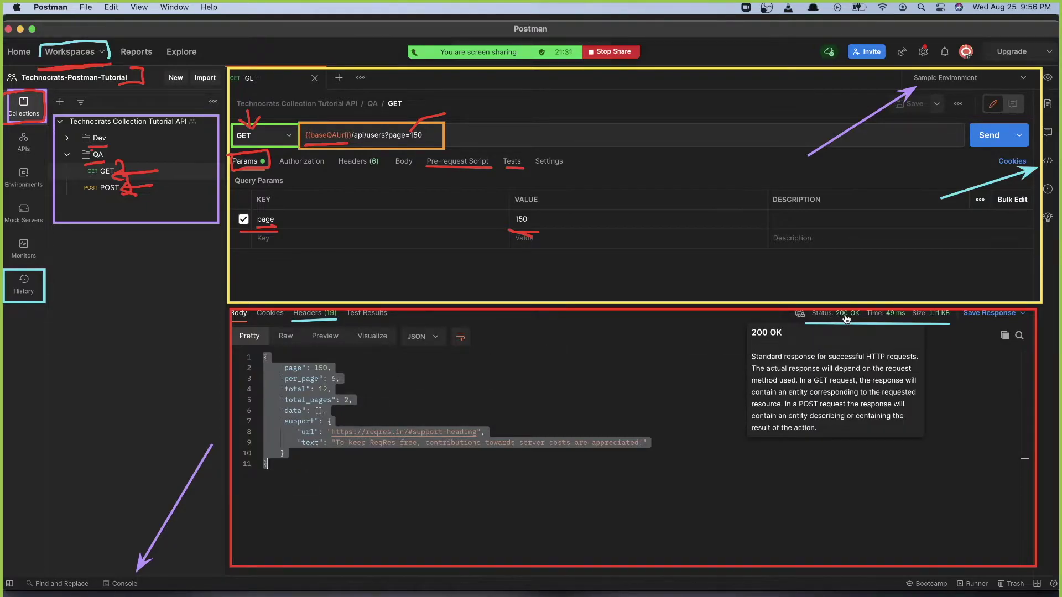
mouse_move(879, 319)
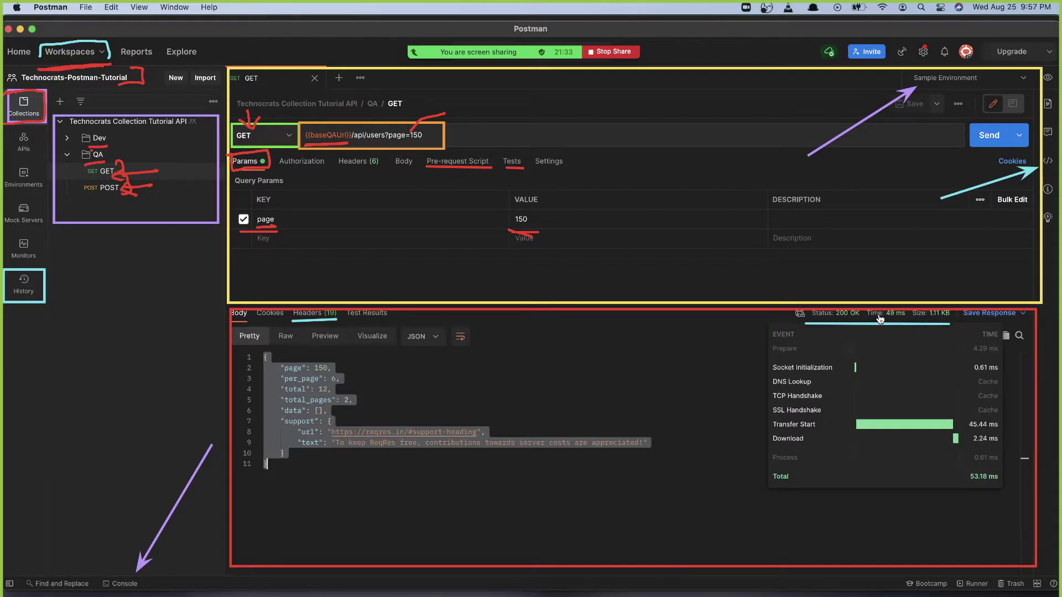
mouse_move(922, 316)
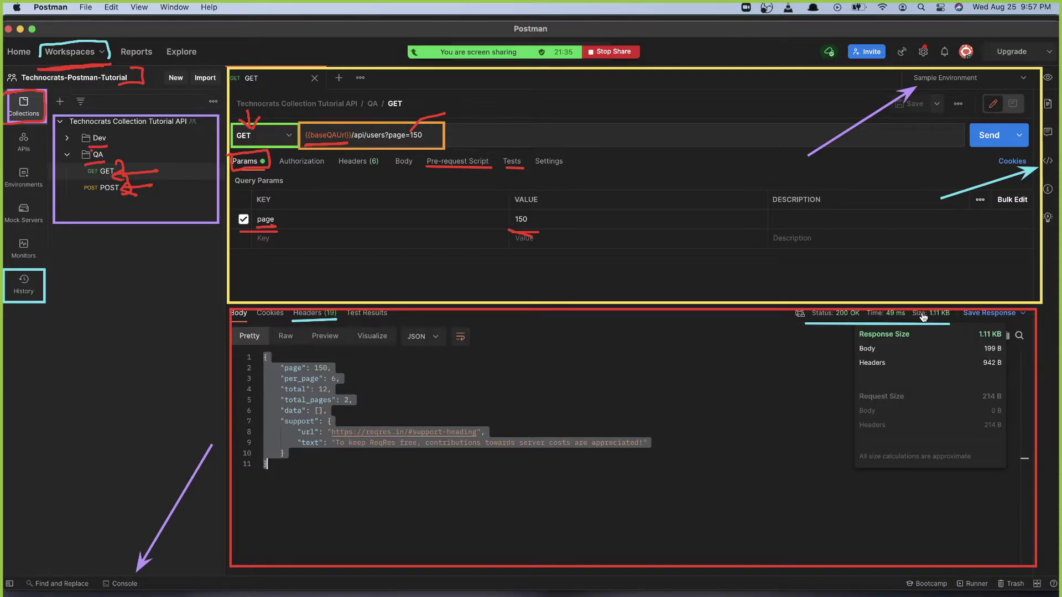
Step: Look over the GET request's headers and params, and set its authorization type to Basic Auth
left_click(352, 164)
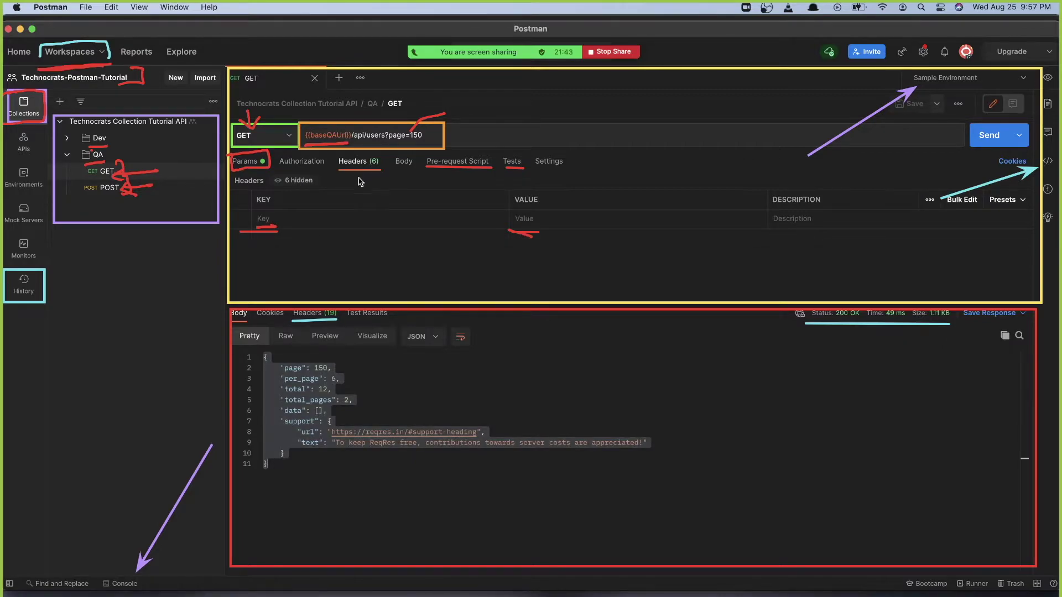
left_click(255, 166)
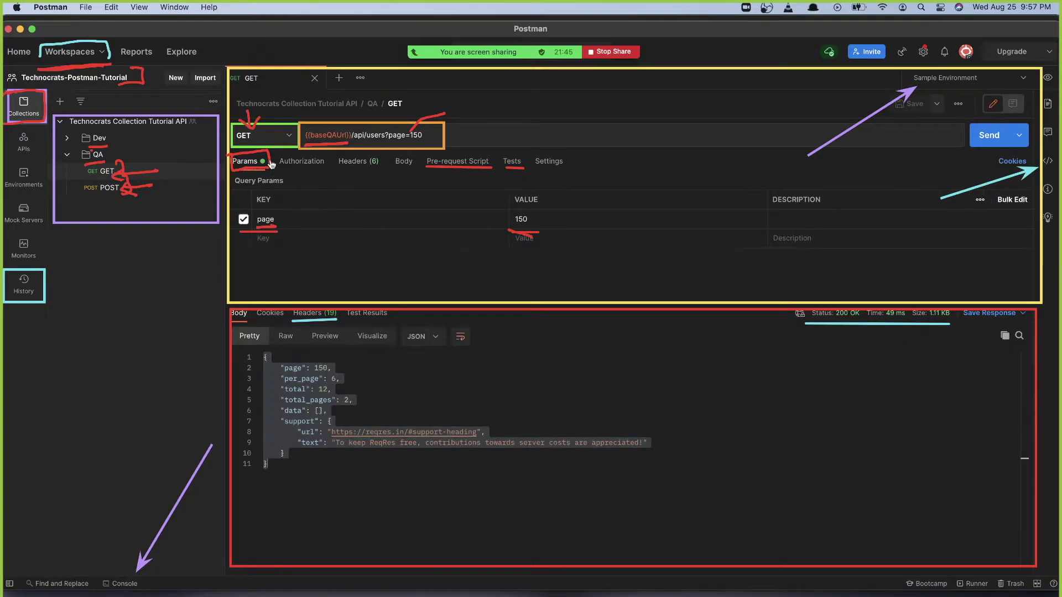
left_click(348, 166)
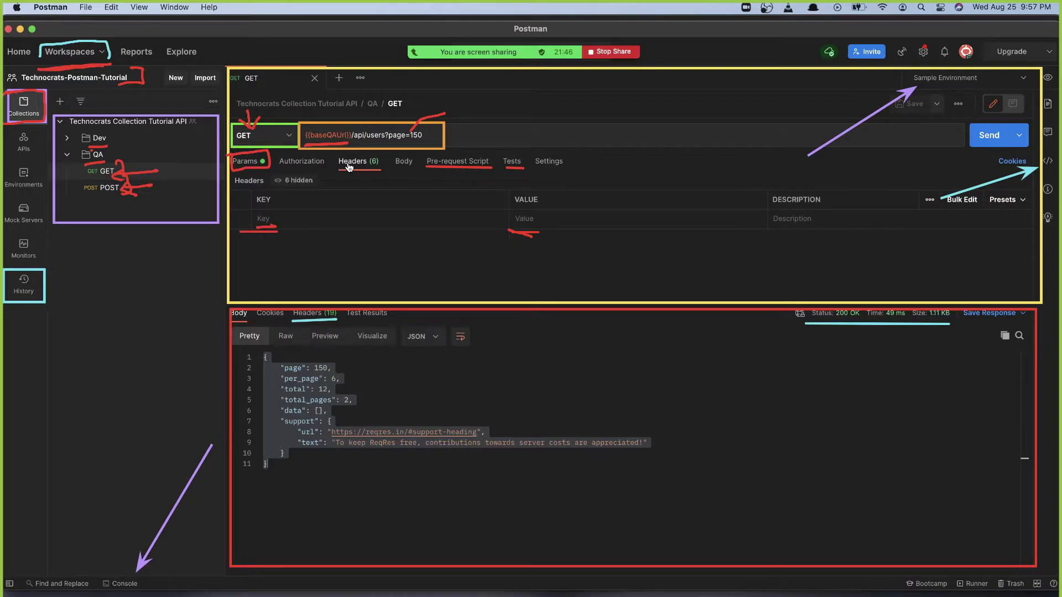
left_click(315, 165)
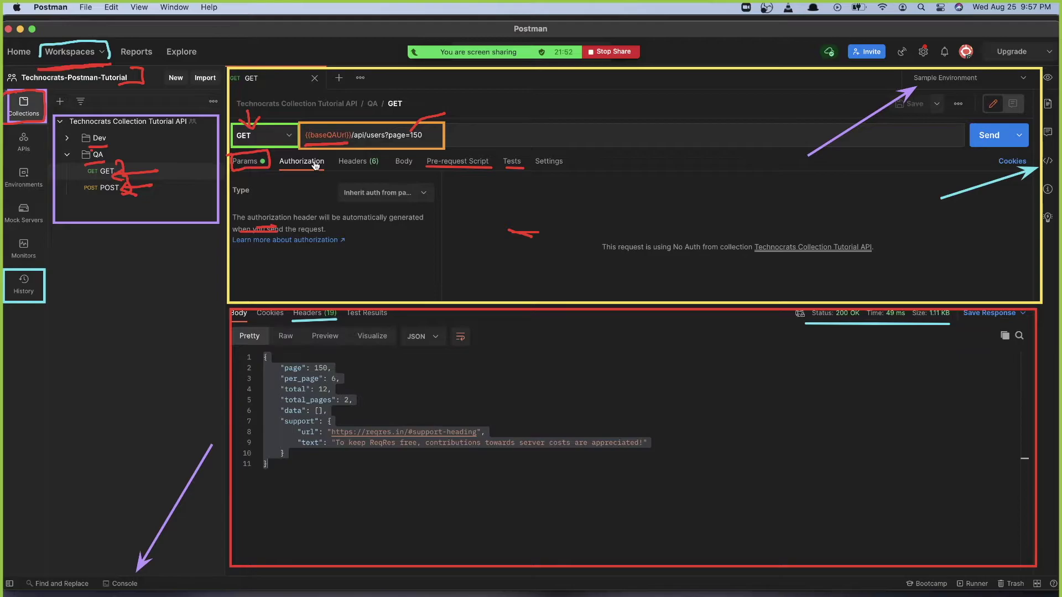
left_click(375, 192)
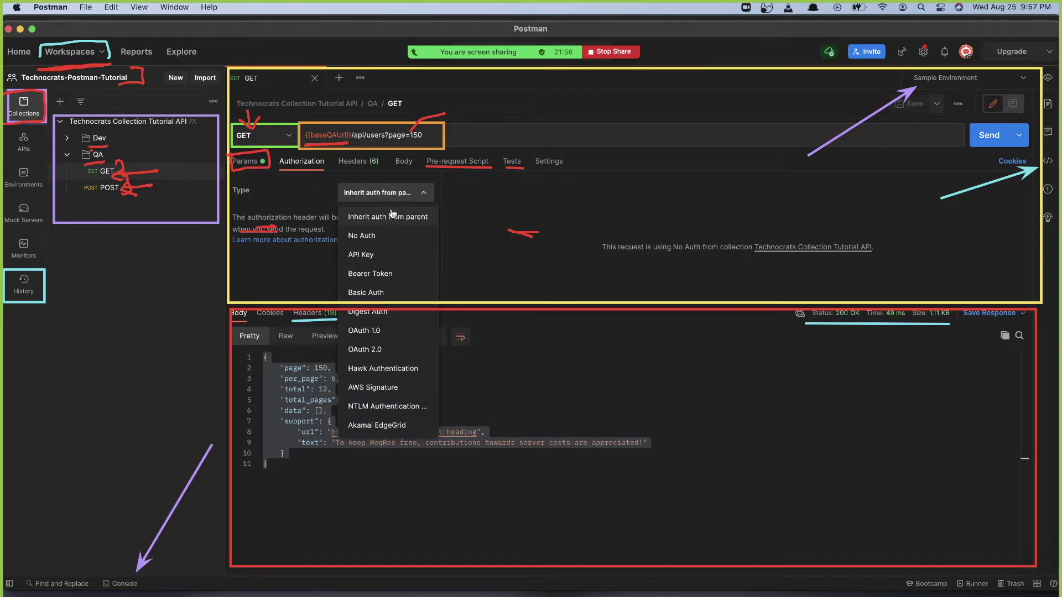
left_click(390, 300)
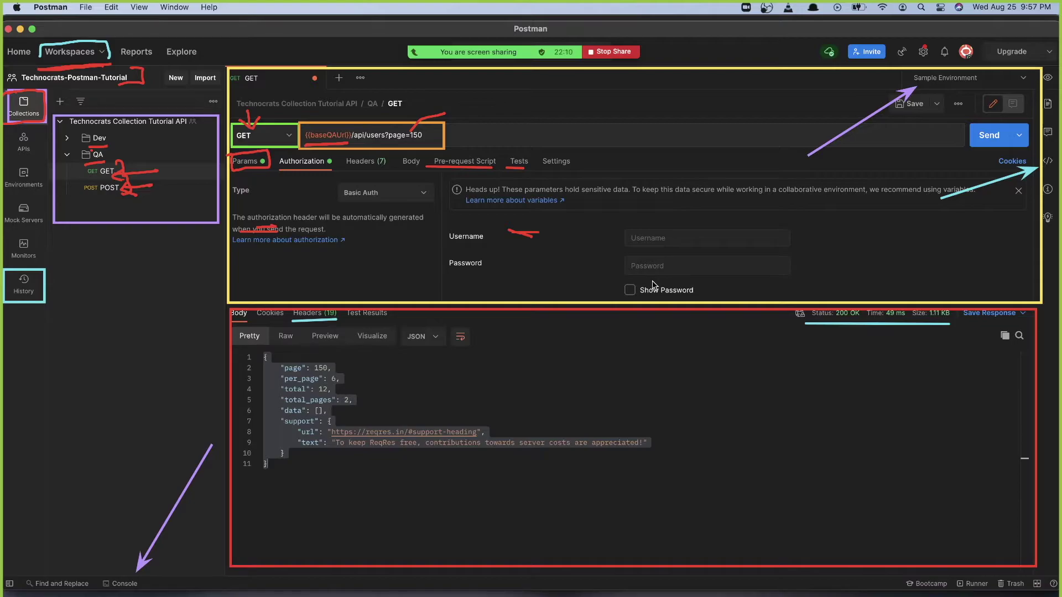
Step: Add a ClientId header with the value 123 to the GET request
left_click(354, 163)
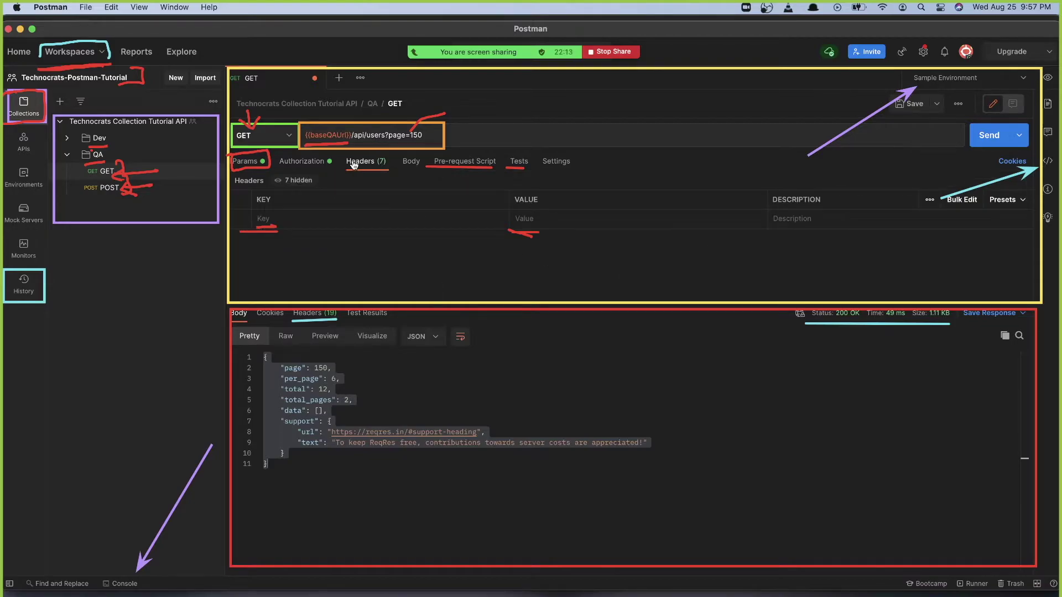
left_click(335, 218)
type("ClientId")
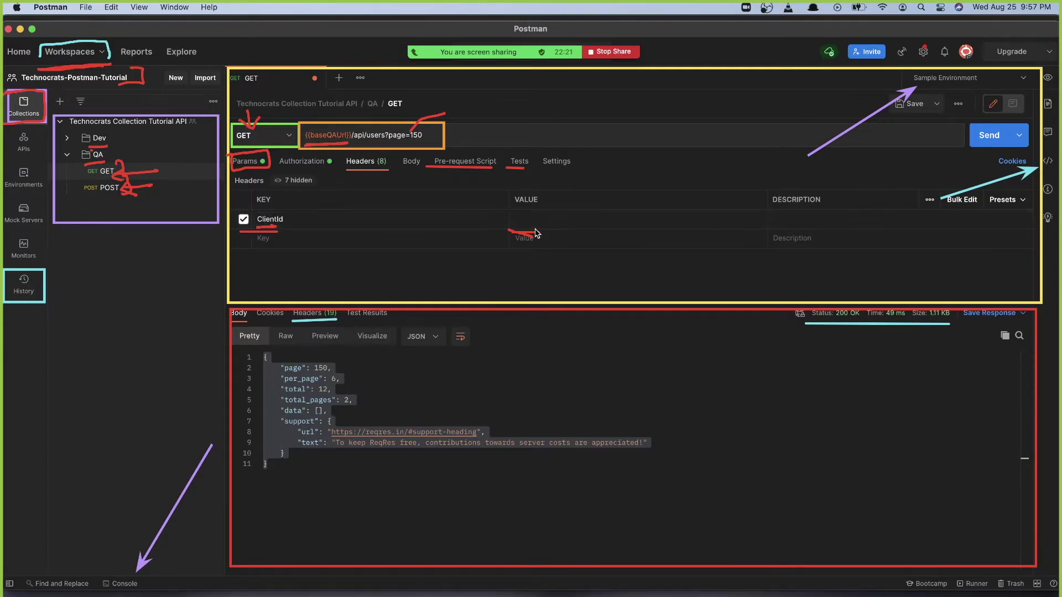
left_click(536, 226)
type("123")
Step: Open the POST request in the QA folder and choose JSON as its raw body format
left_click(411, 161)
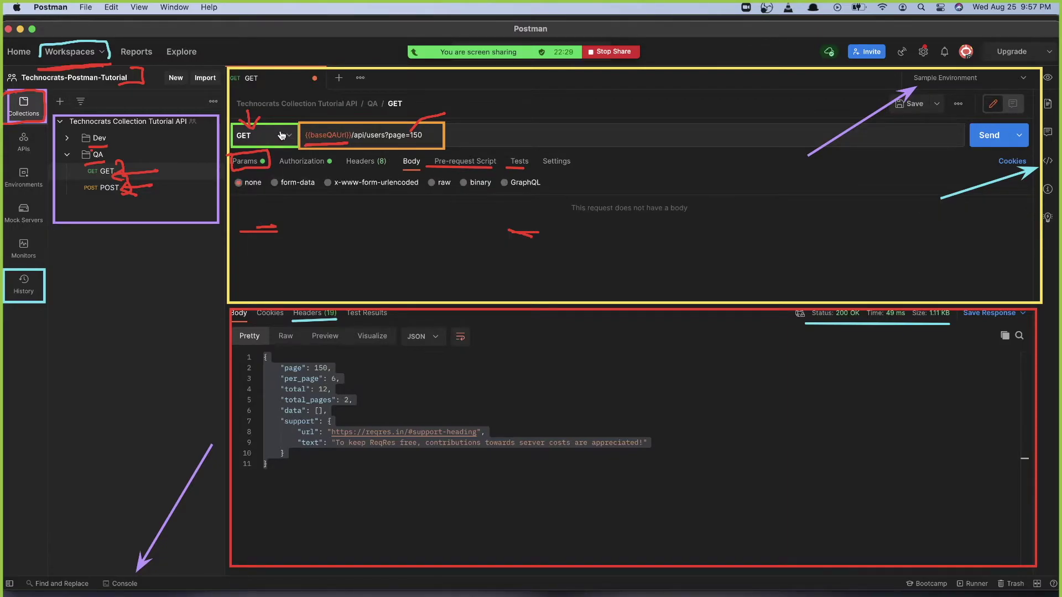
left_click(133, 191)
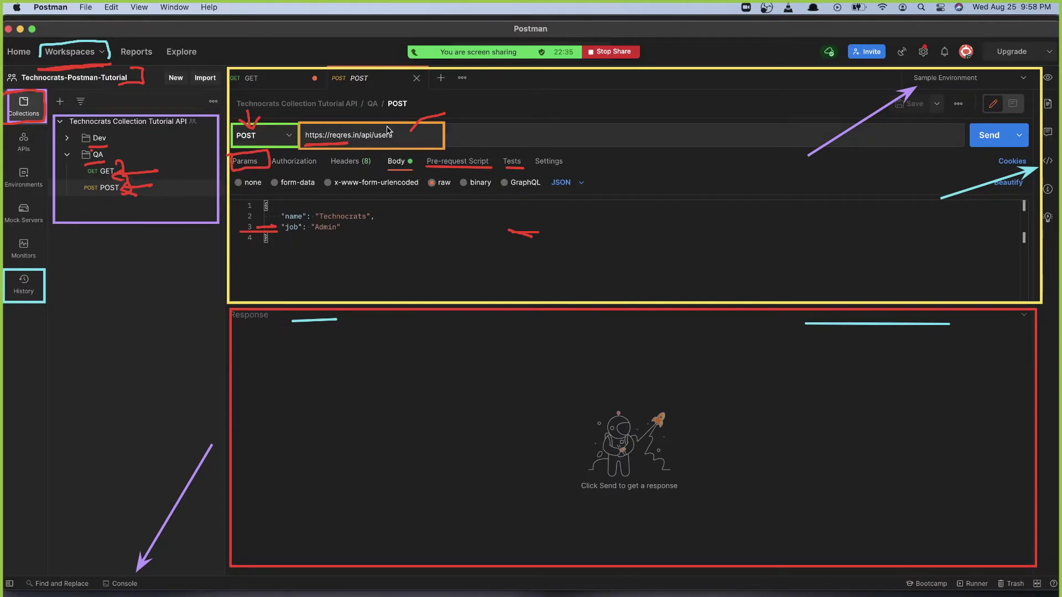
left_click(407, 135)
left_click(570, 183)
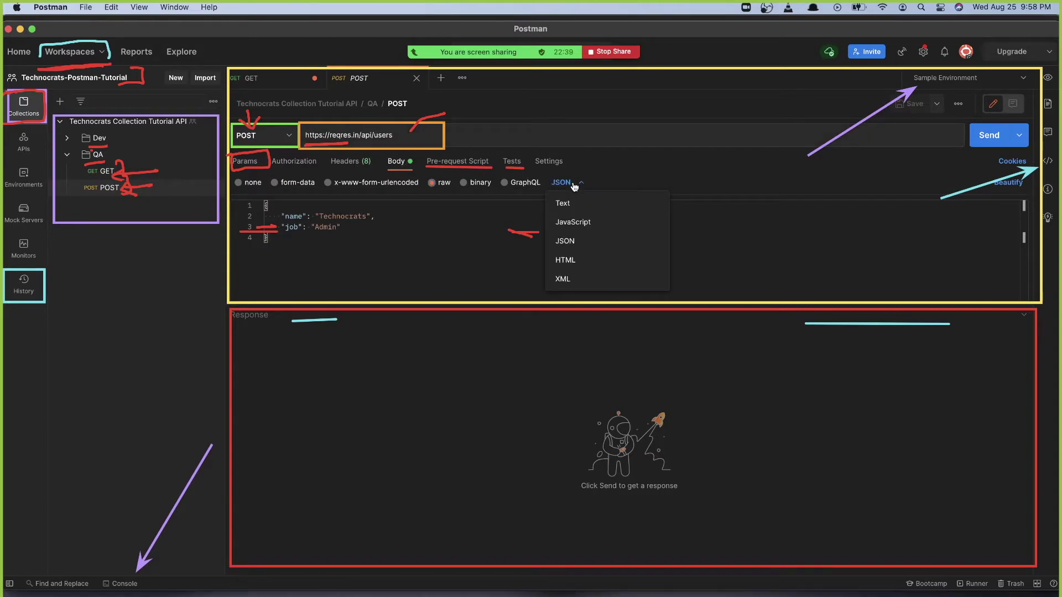
left_click(571, 249)
Step: Send the POST request with its name and job body, and examine the response body and status
left_click_drag(281, 216, 345, 228)
left_click(988, 135)
left_click(989, 135)
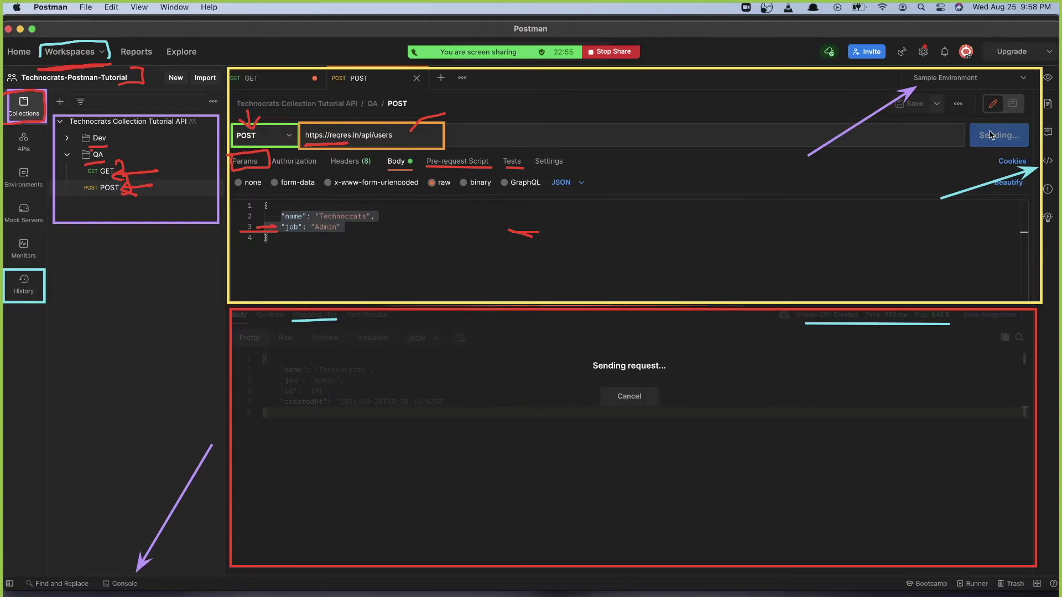
left_click_drag(293, 447, 258, 361)
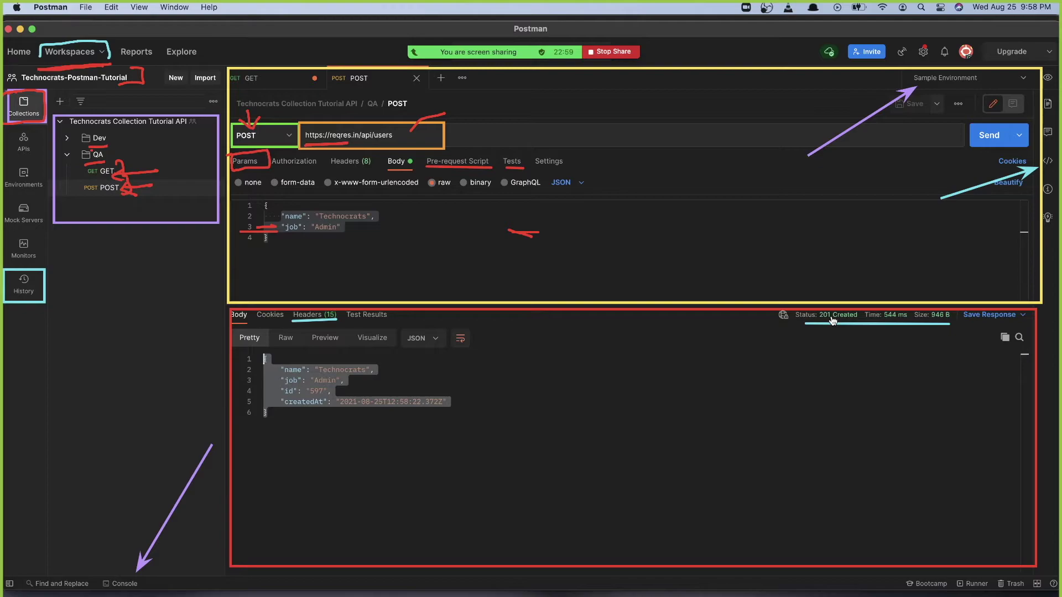
mouse_move(834, 319)
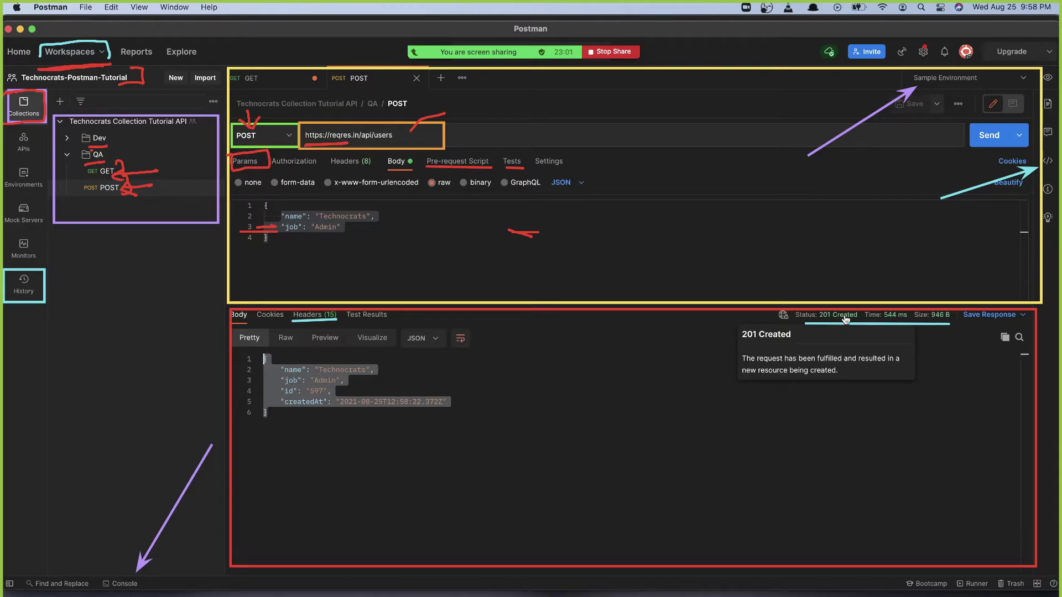
Step: Insert the "Status code: Successful POST request" snippet into the POST request's test script
left_click(442, 161)
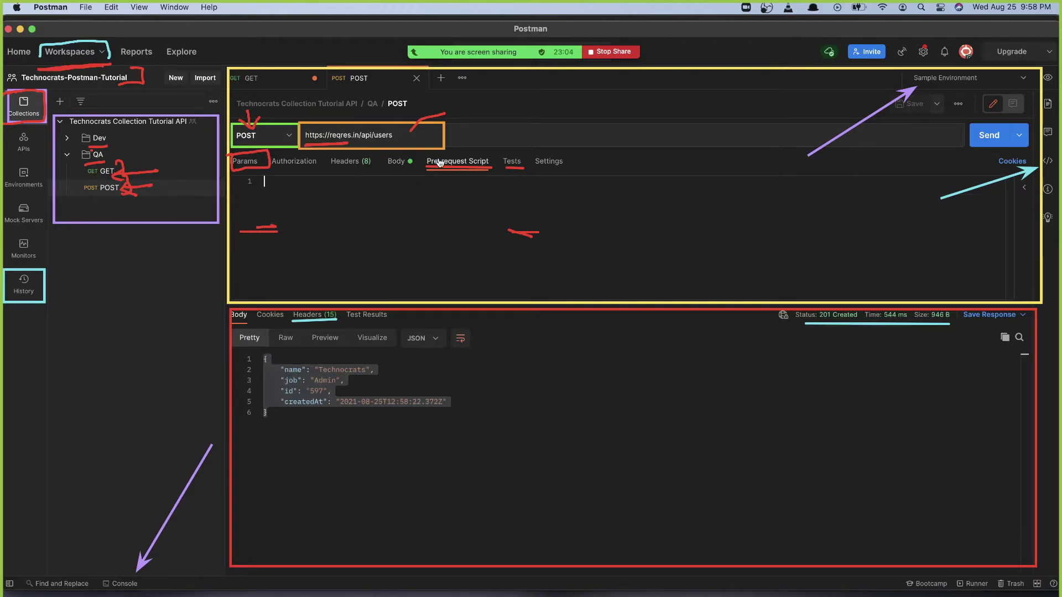
left_click(511, 163)
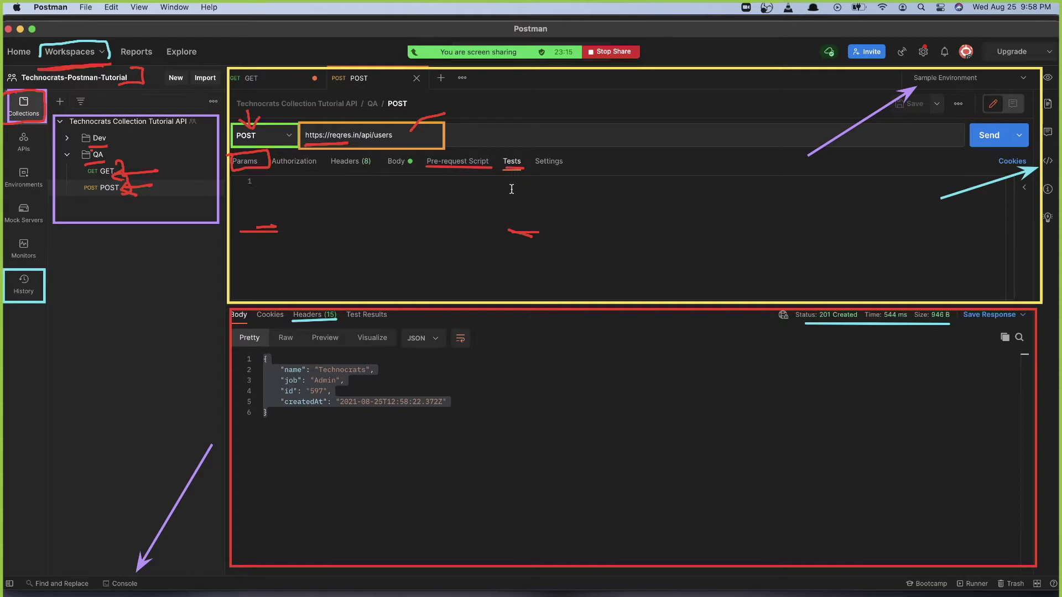
left_click(1024, 188)
left_click_drag(873, 303, 874, 330)
scroll(923, 273, "down", 10)
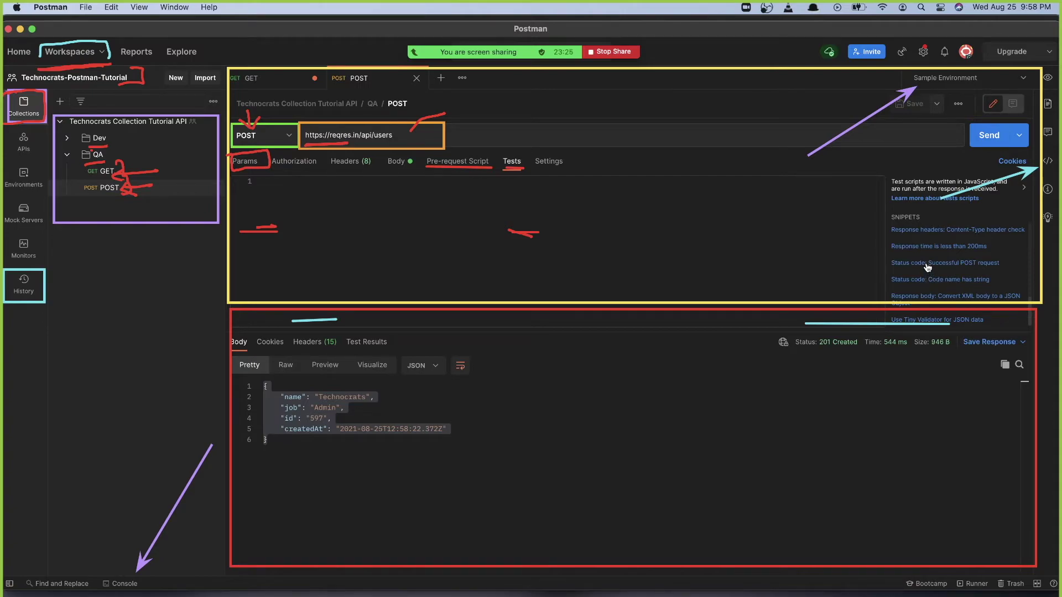
left_click(927, 264)
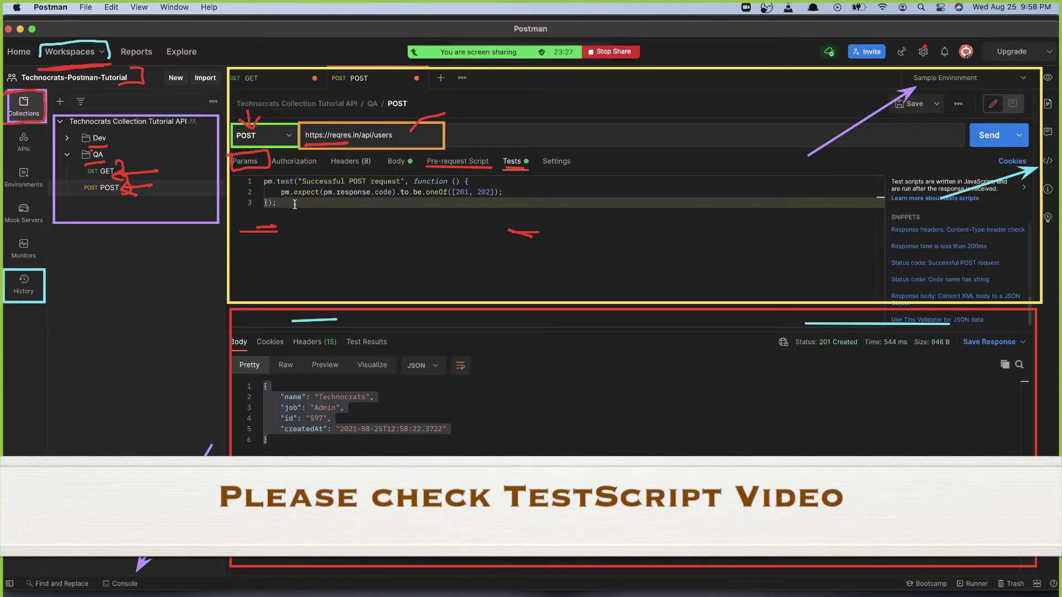
Step: Highlight the POST request's test script to review its check of the response code
left_click_drag(295, 204, 265, 183)
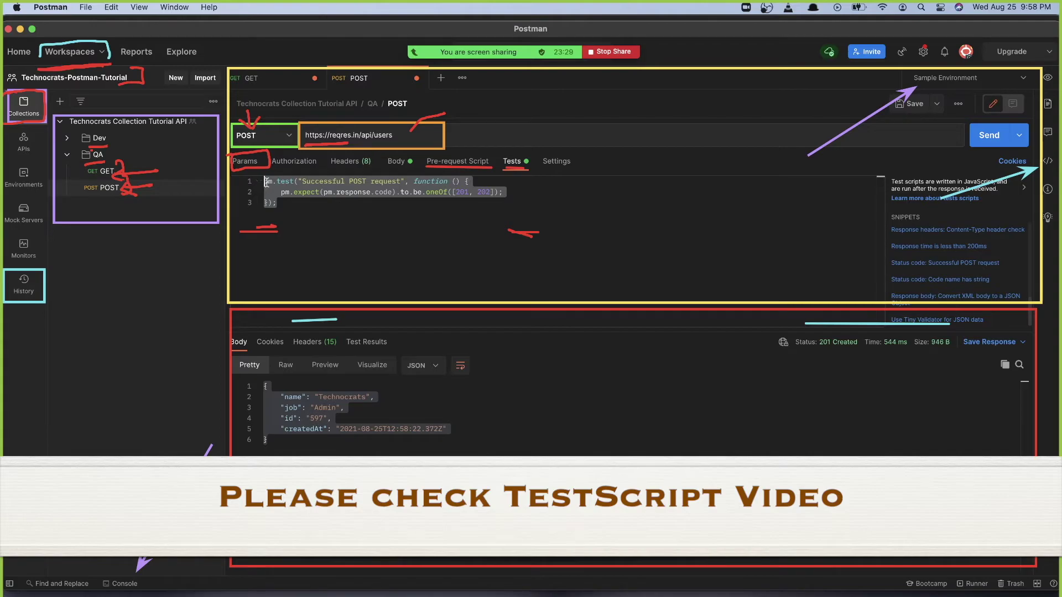
left_click(266, 183)
left_click(297, 206)
left_click_drag(297, 205, 260, 189)
left_click(303, 208)
left_click_drag(303, 207, 262, 182)
Step: Look through the available pre-request script snippets and return to the POST request's test script
left_click(436, 162)
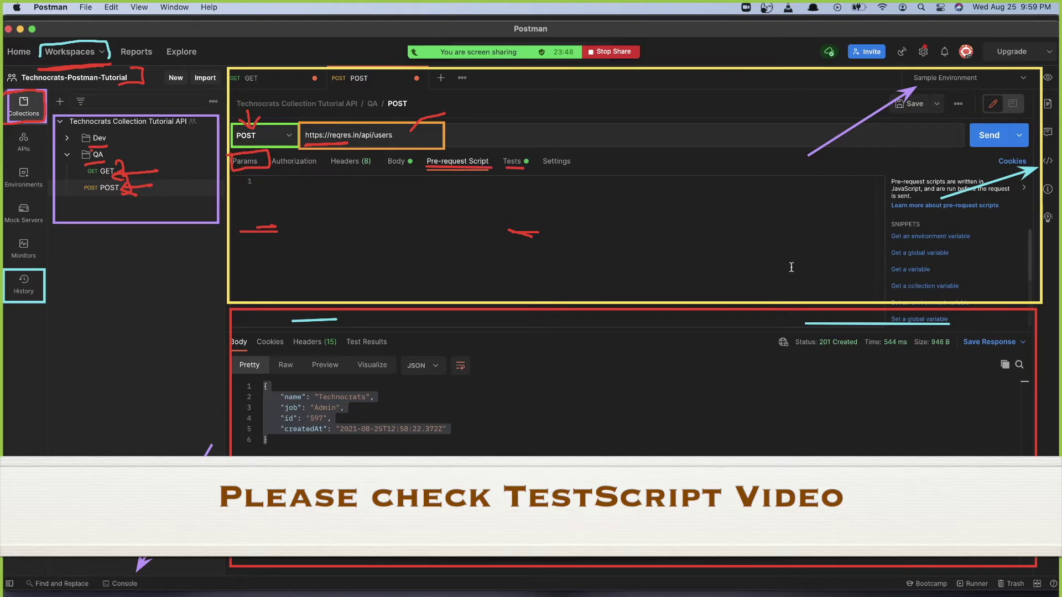
scroll(947, 274, "down", 2)
scroll(947, 273, "down", 2)
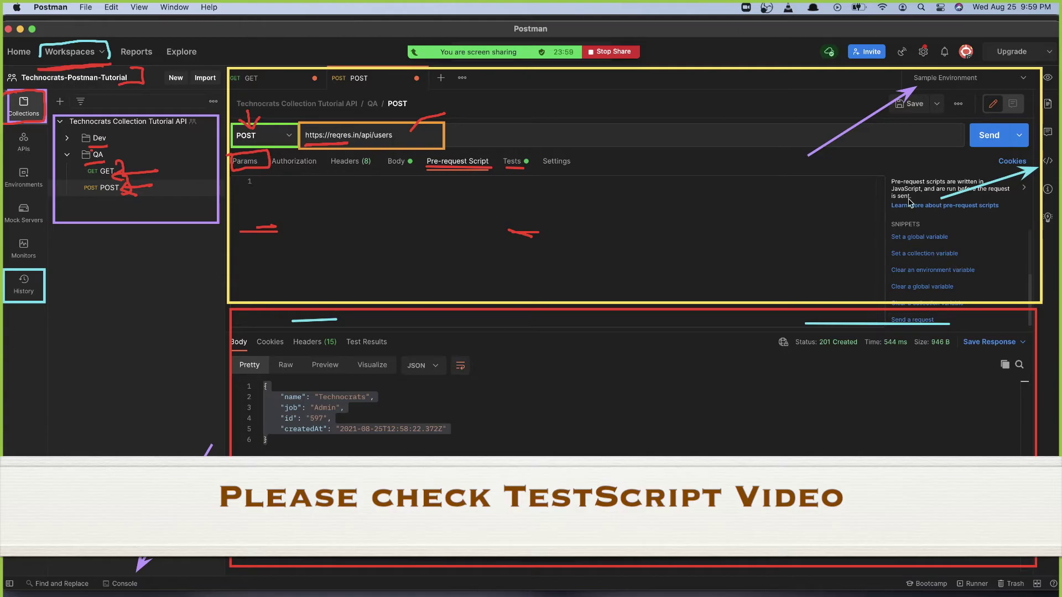
left_click(511, 160)
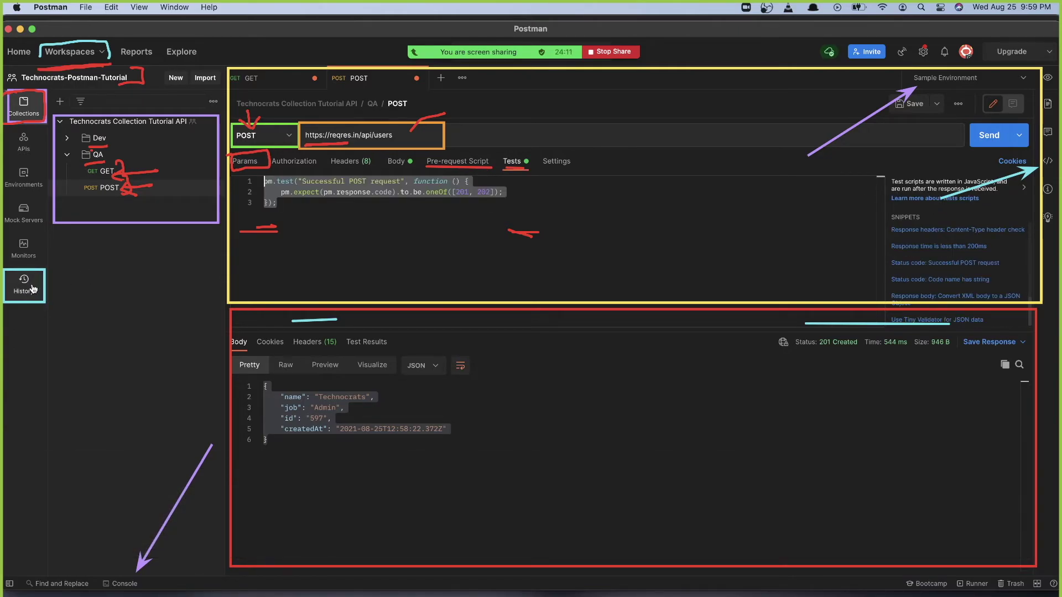
left_click(23, 283)
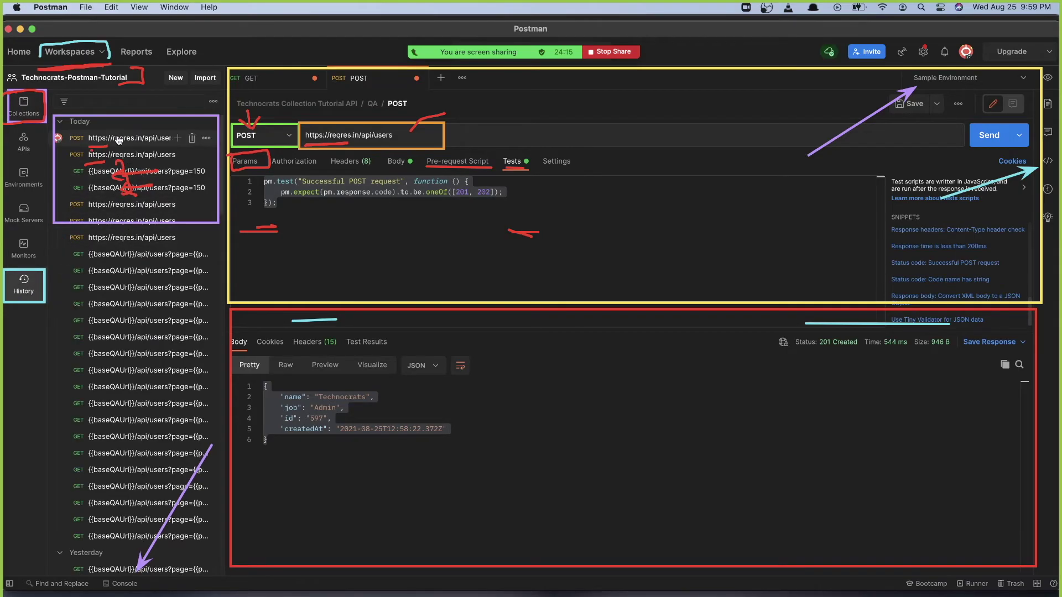
left_click(125, 584)
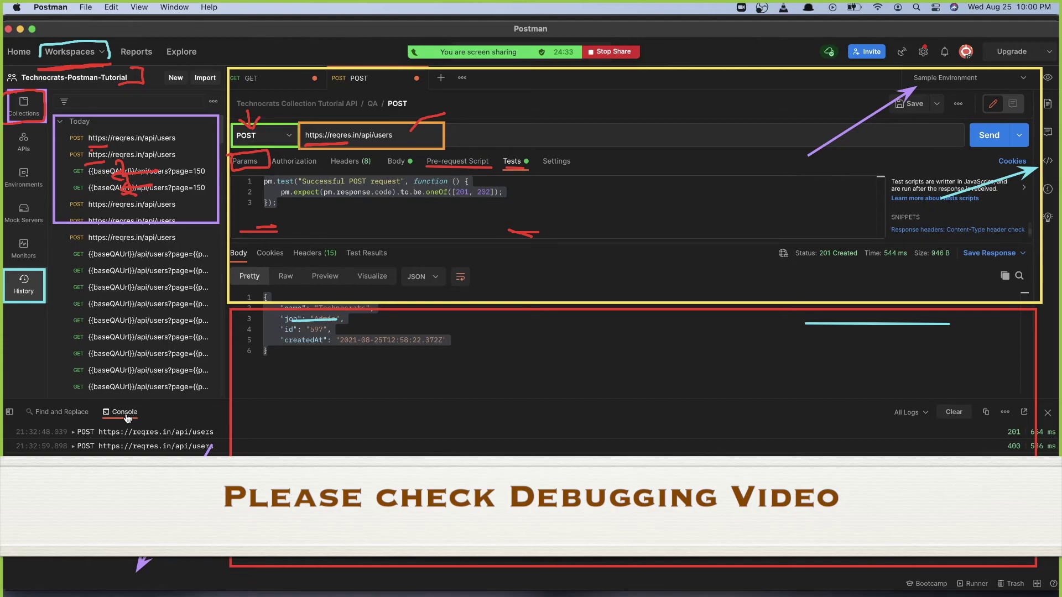
left_click(76, 435)
scroll(143, 459, "down", 10)
scroll(156, 483, "up", 10)
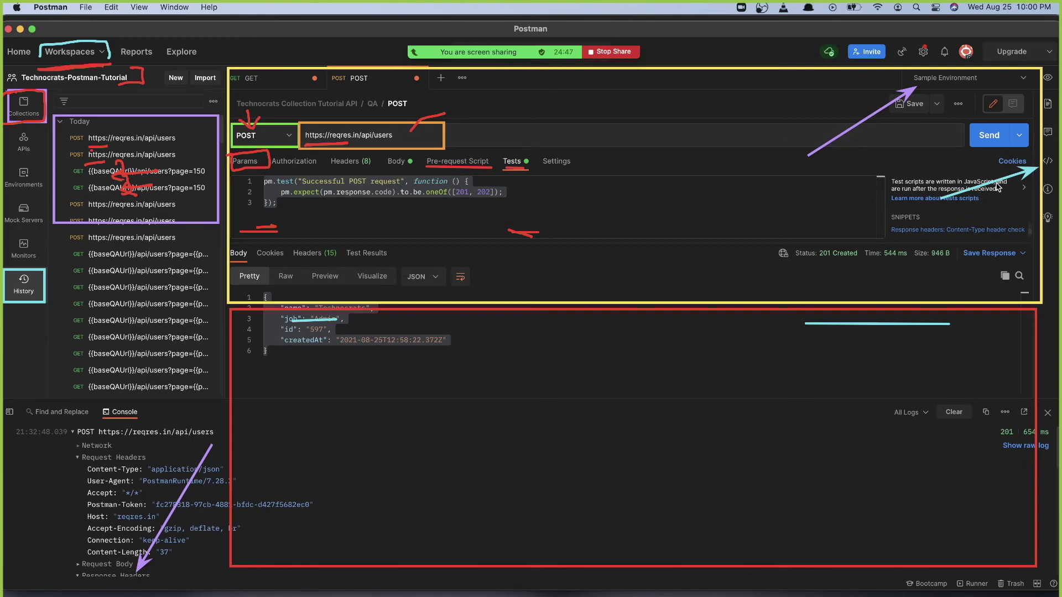
Step: View the POST request's generated cURL code snippet, review the other available snippet languages, and close the snippet view
left_click(1046, 160)
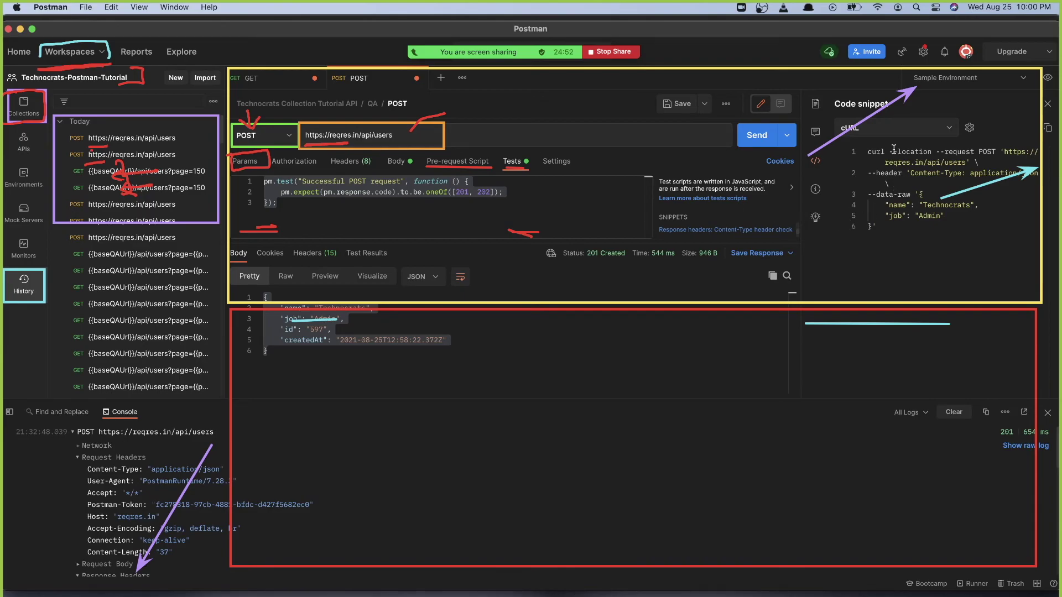
left_click(944, 132)
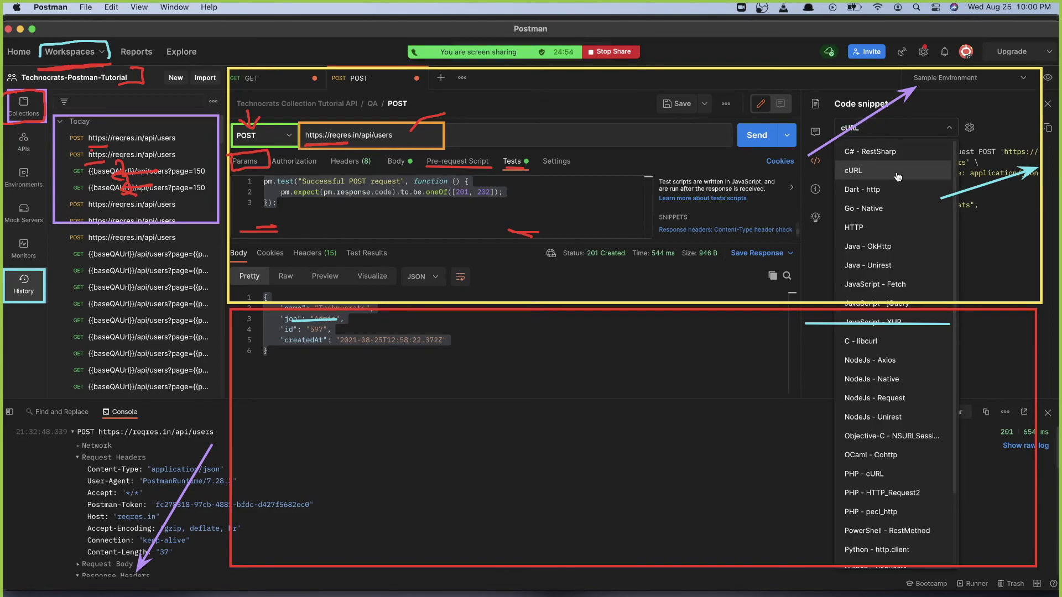
left_click(896, 170)
left_click(815, 160)
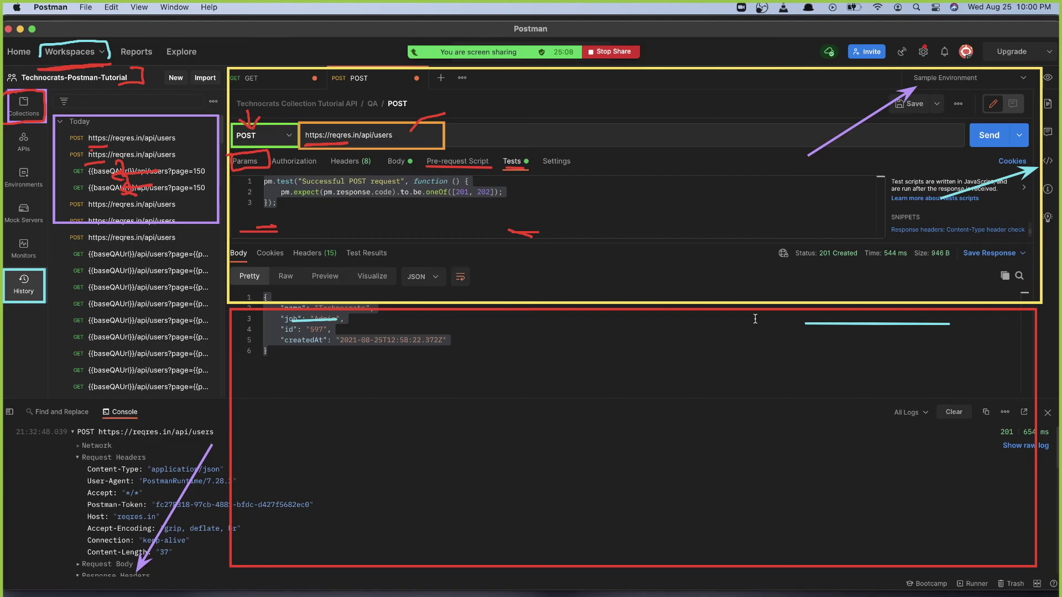